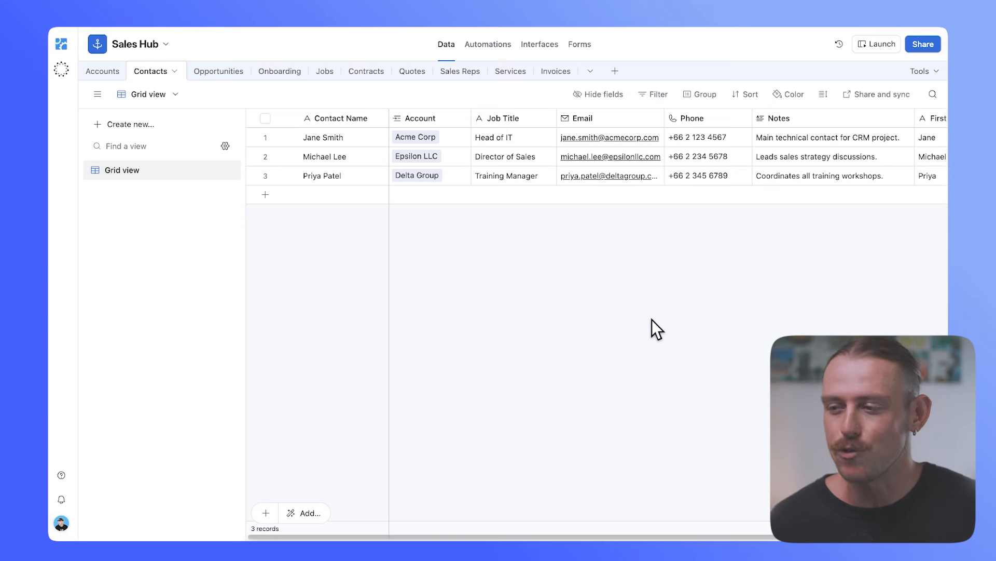
- Open the Omni prompt for a new table with web data in the Sales Hub base
click(615, 71)
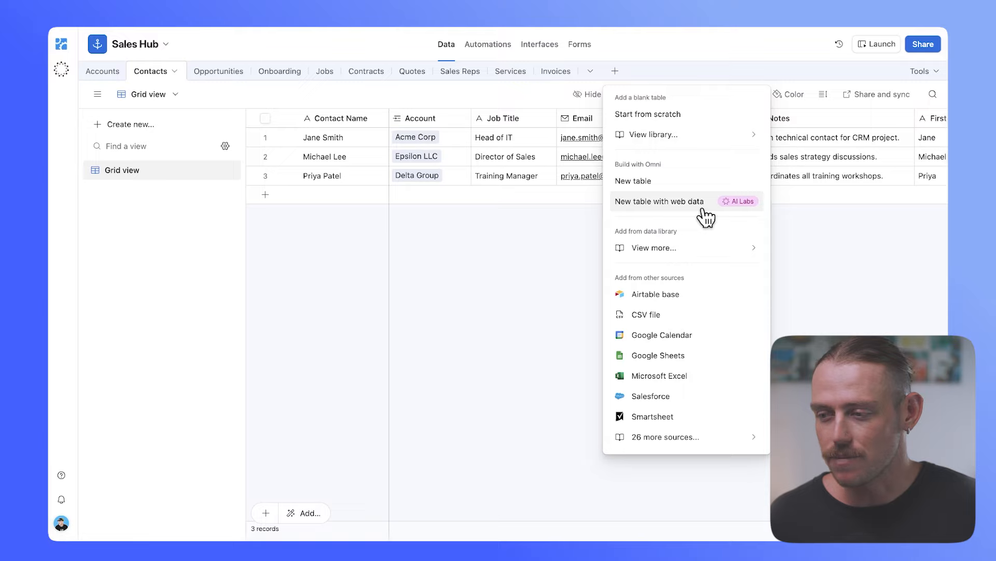
click(659, 201)
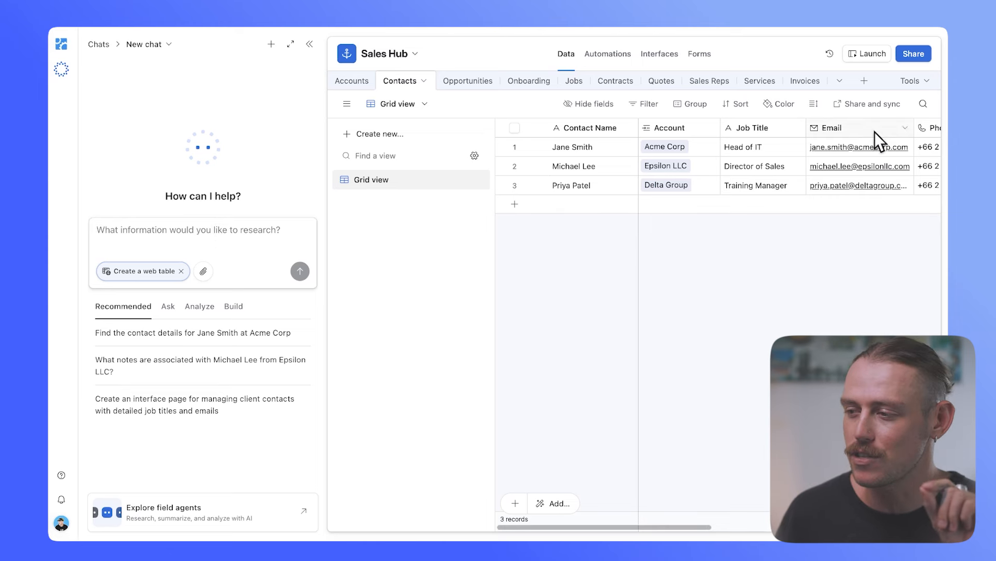
click(867, 83)
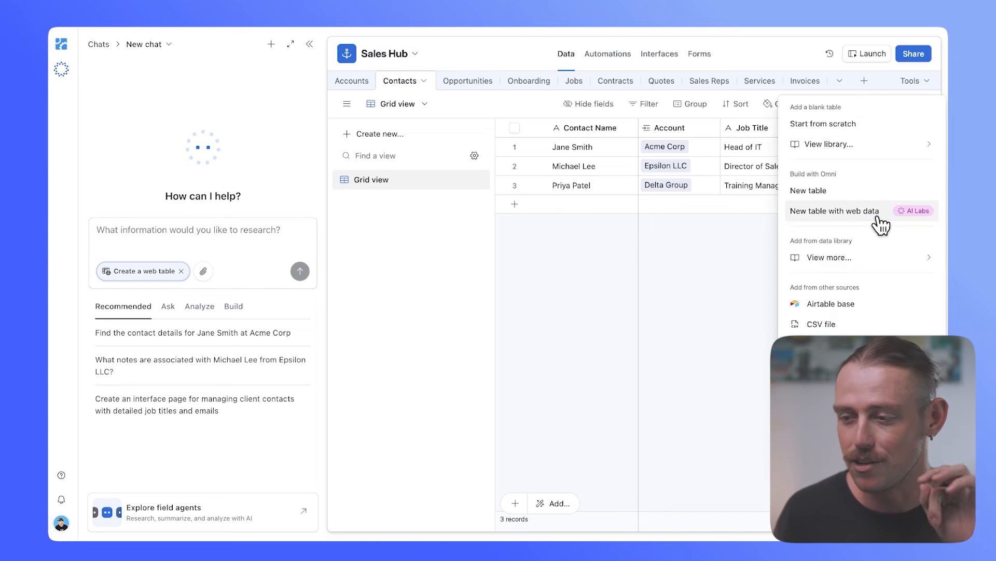
- Open the organization's AI settings in the Admin Panel and the configuration of workspaces allowed to use Airtable AI
click(61, 45)
mouse_move(60, 525)
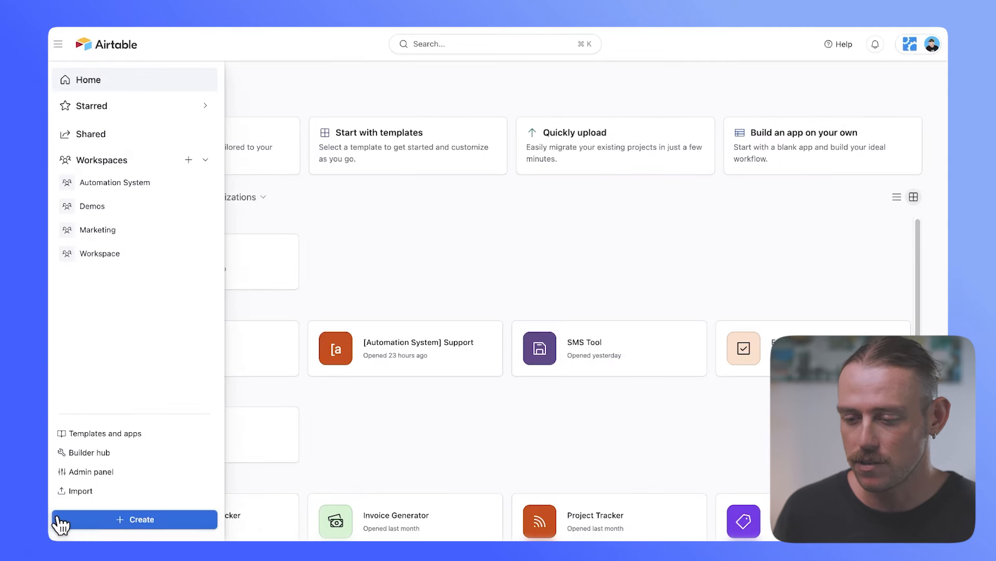
click(119, 473)
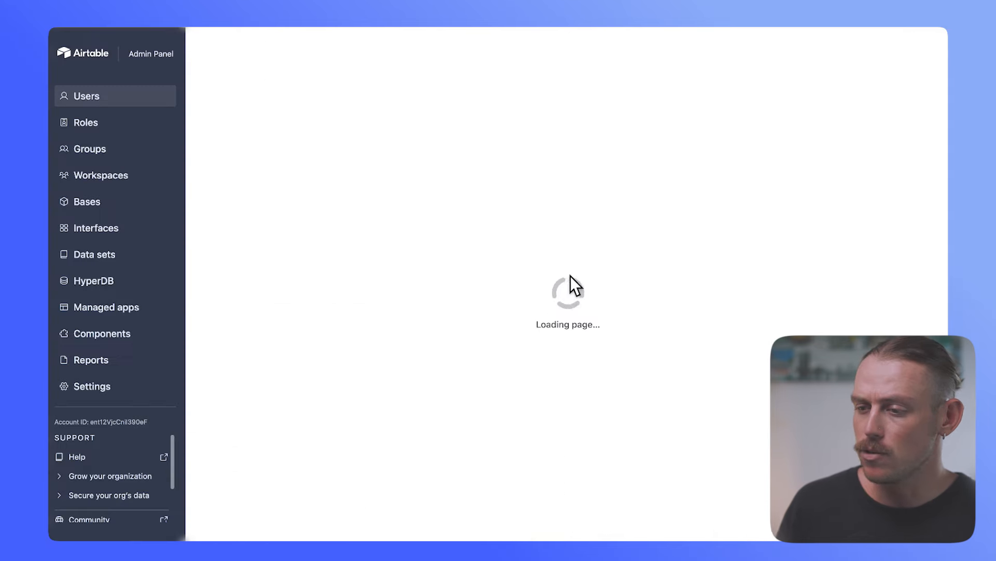
click(133, 386)
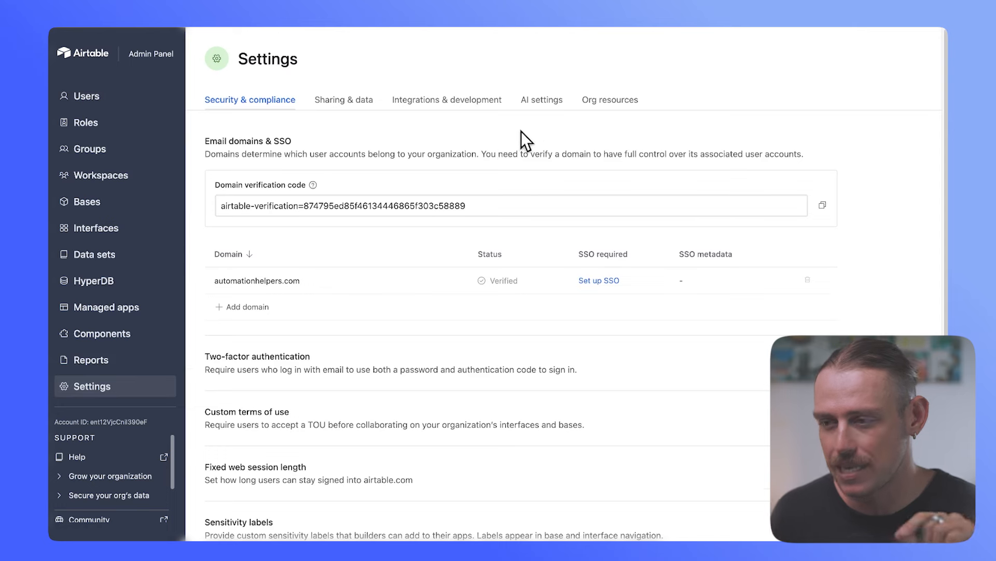
click(543, 100)
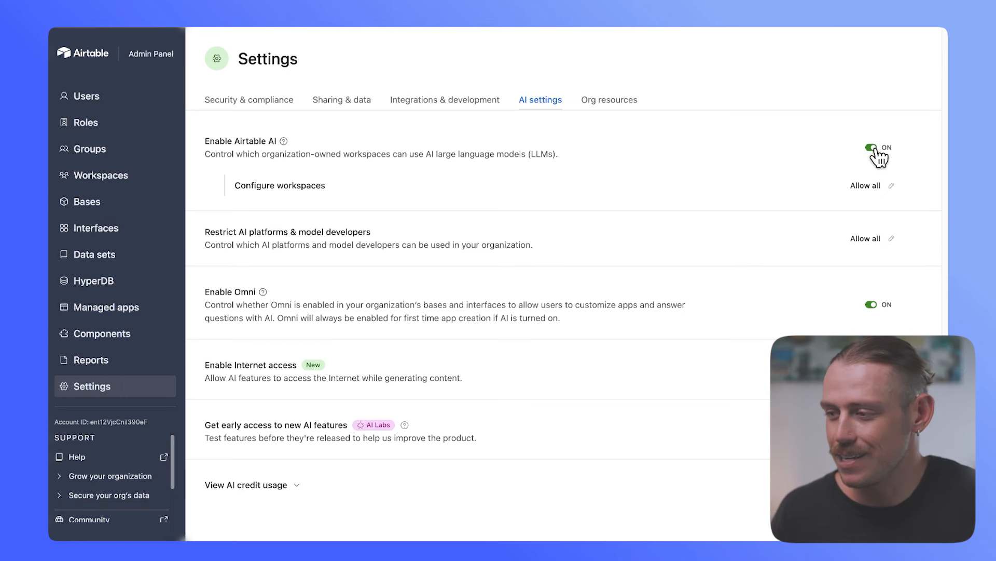
click(892, 187)
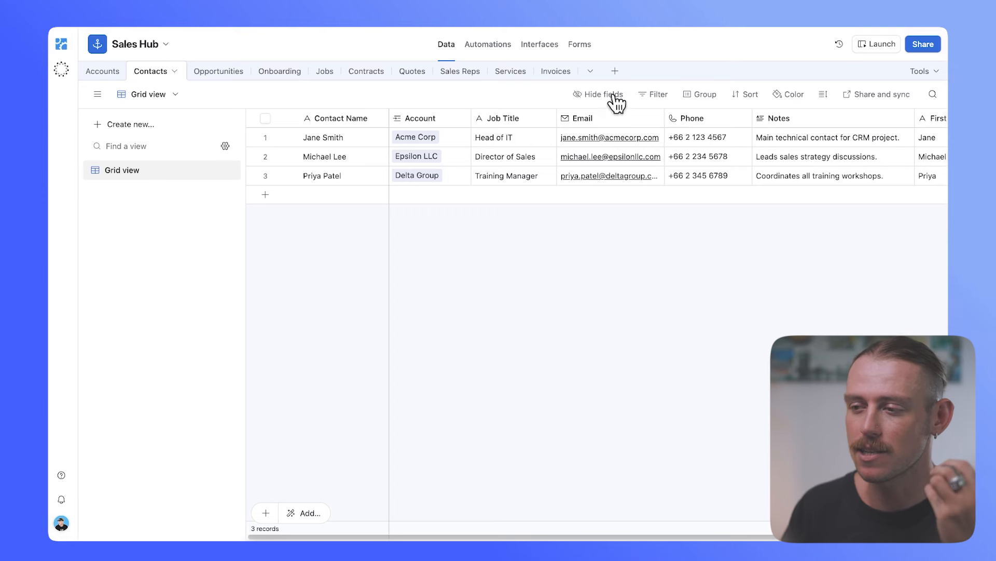
- Request a new web data table of active HR tech SaaS companies with name, website, headquarters, founding year, founders, funding, employee number and description
click(615, 71)
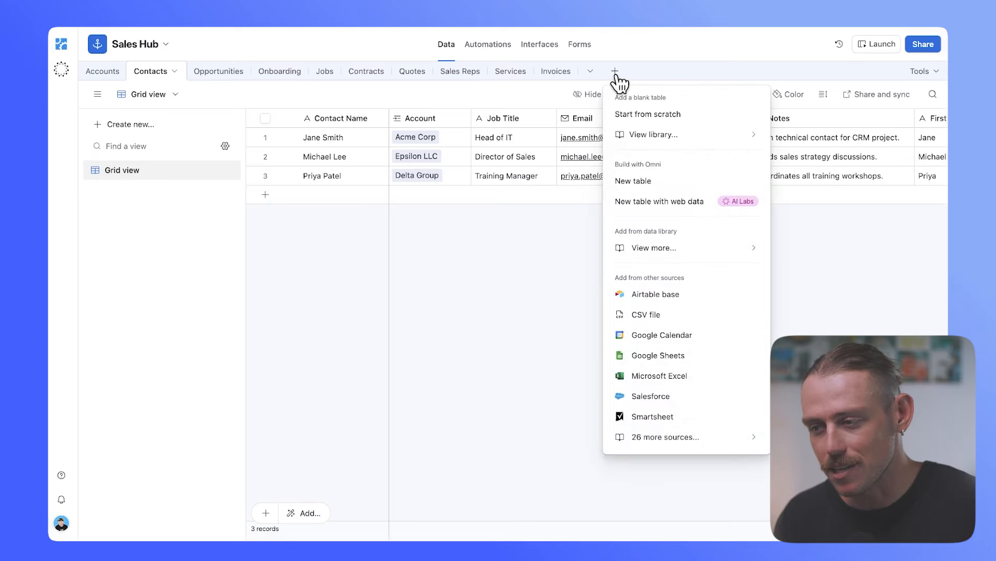
click(705, 209)
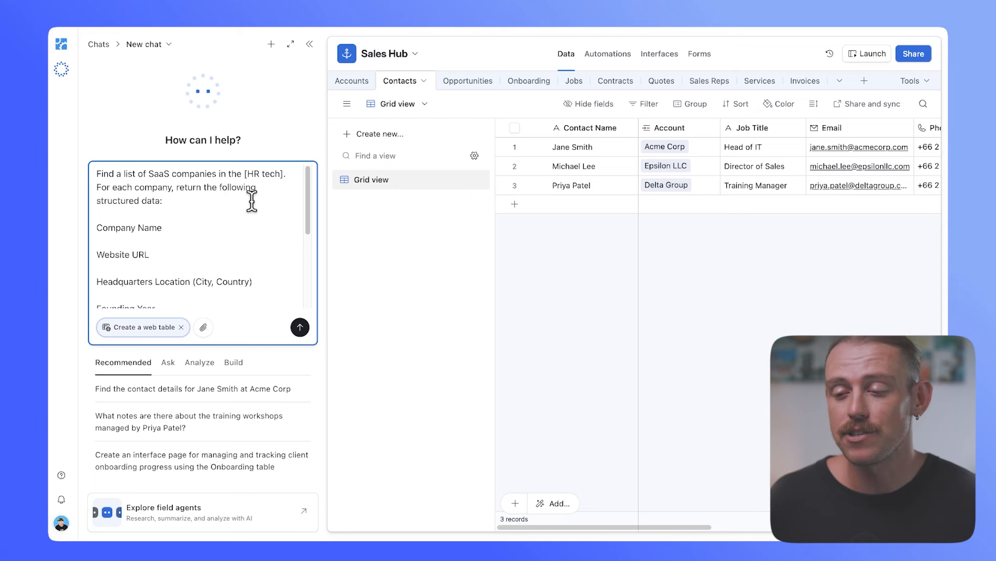
scroll(258, 190, down, 1)
scroll(258, 190, down, 1)
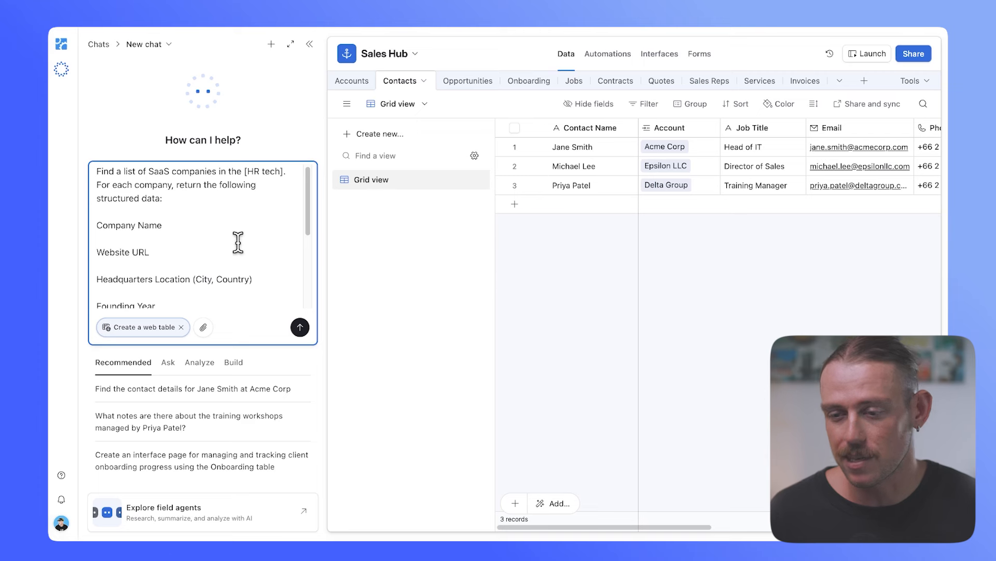
scroll(232, 278, down, 3)
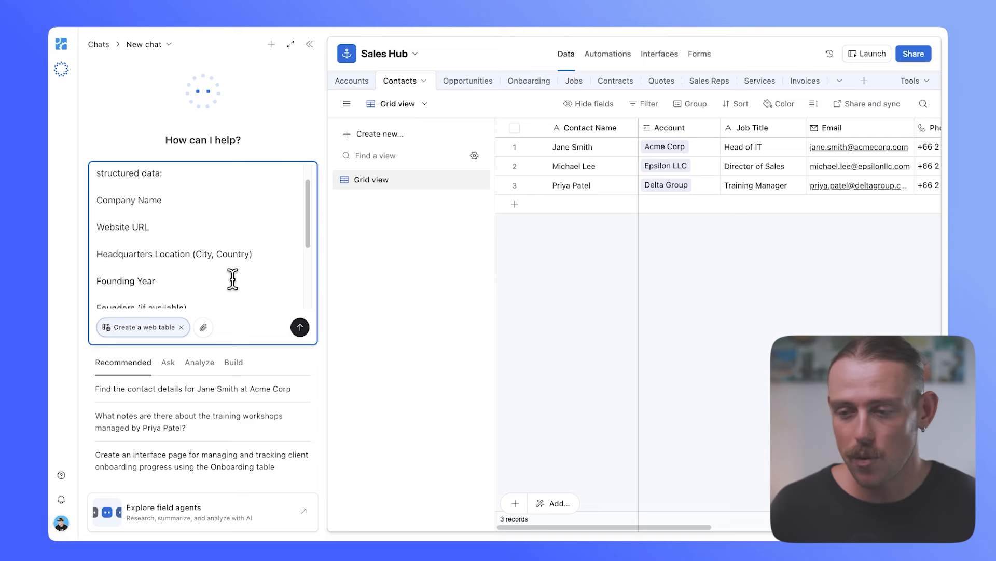
scroll(232, 278, down, 5)
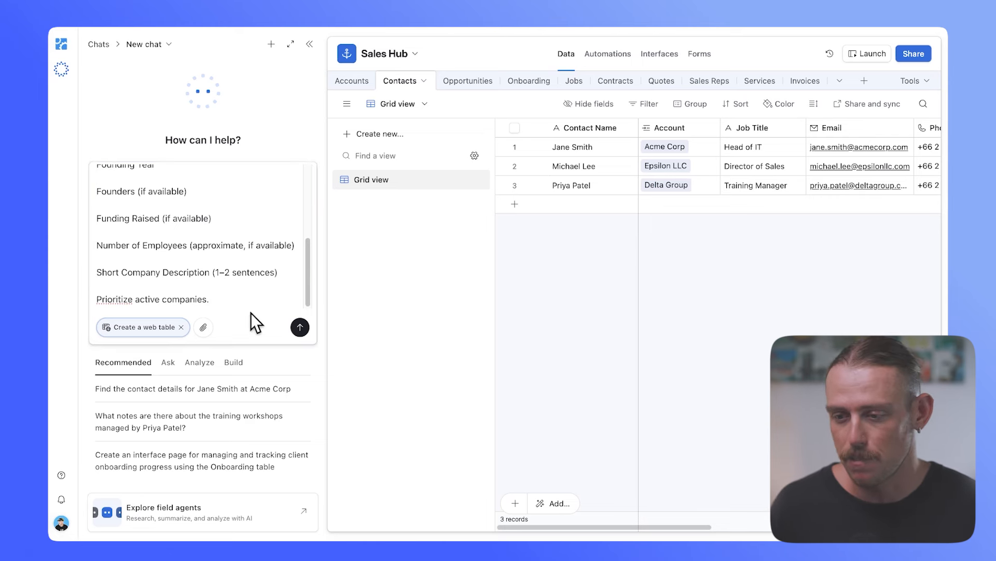
click(301, 327)
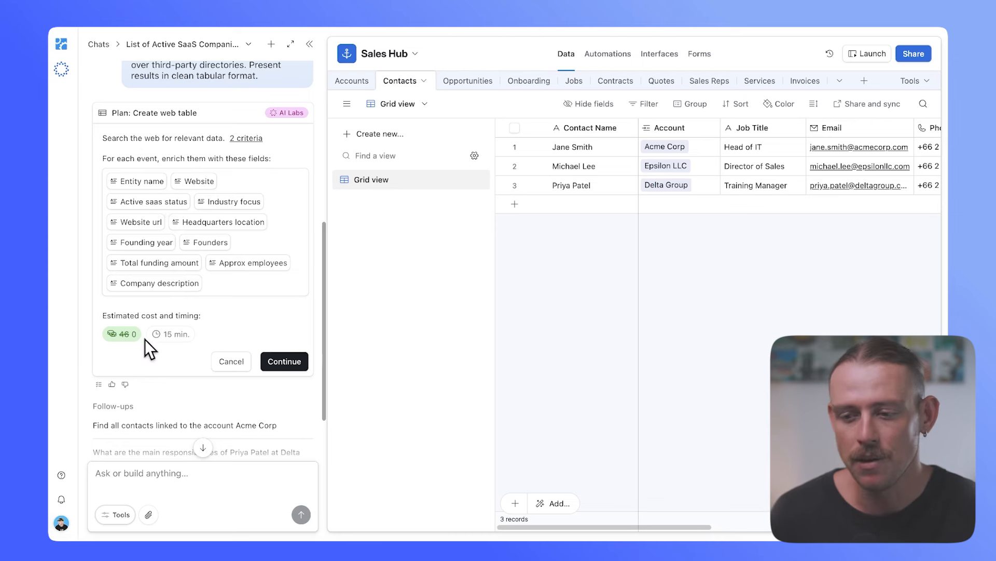
- Check the estimated cost of the web table plan and approve the plan
mouse_move(137, 336)
drag(138, 337, 121, 332)
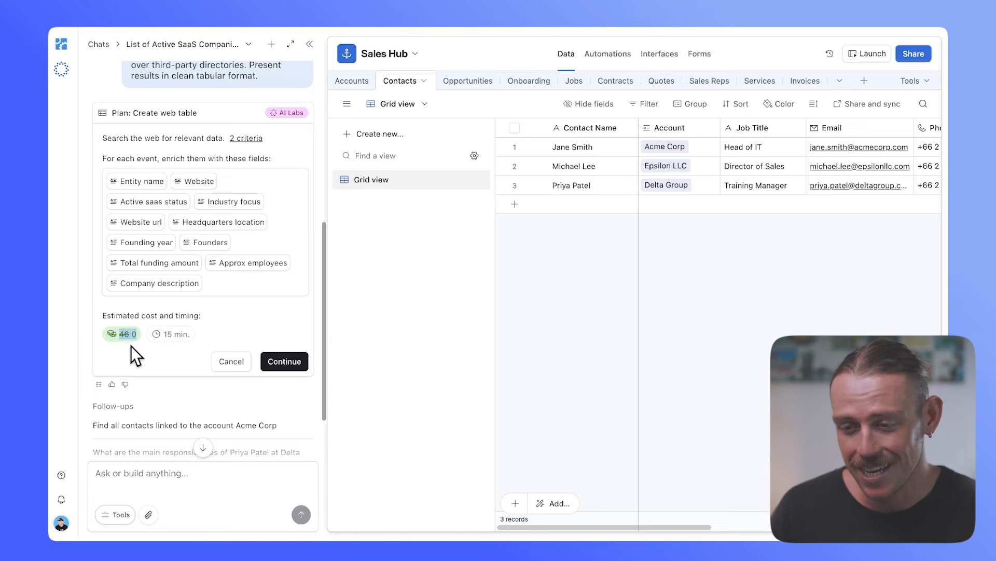
scroll(130, 344, down, 2)
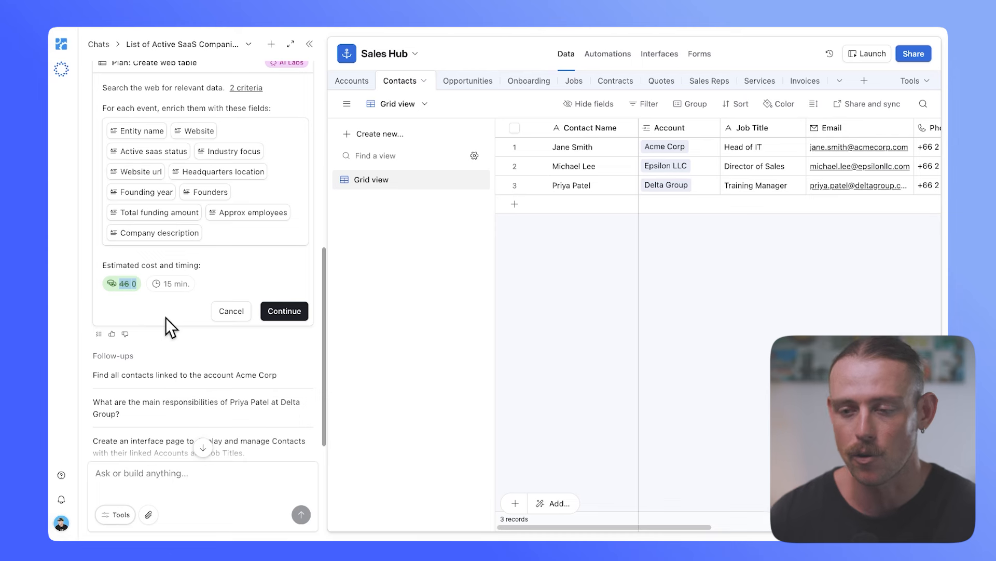
click(165, 317)
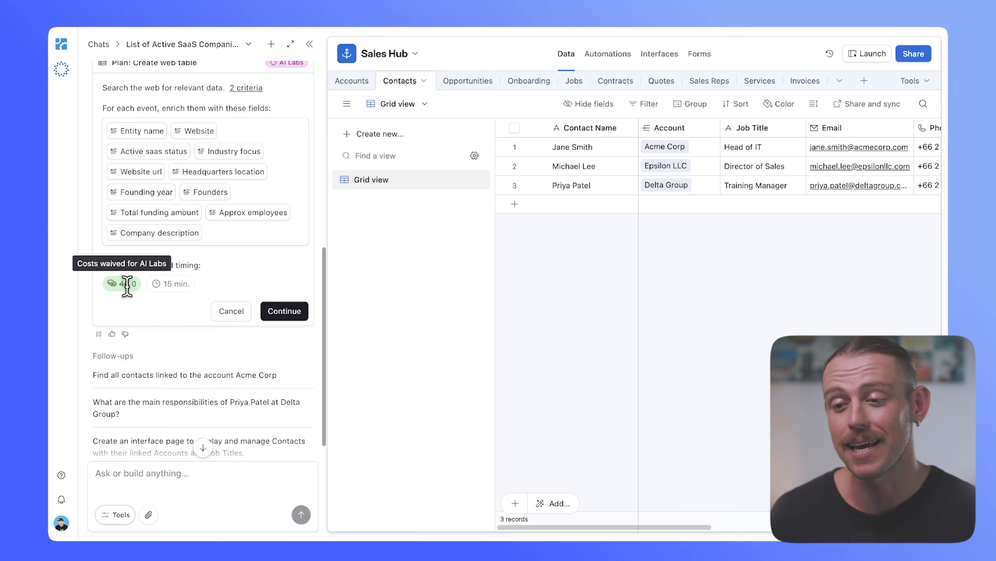
drag(136, 284, 119, 283)
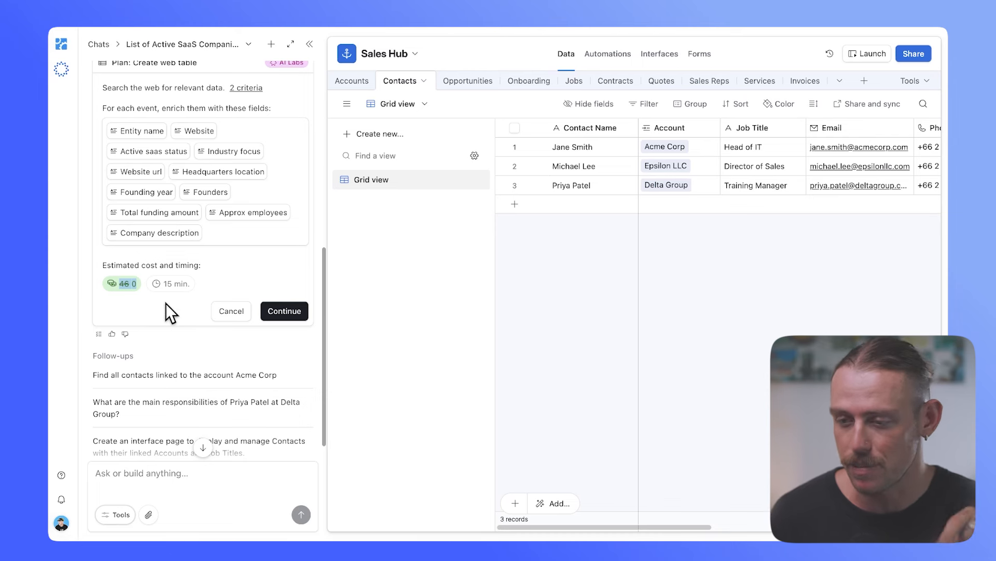
click(289, 315)
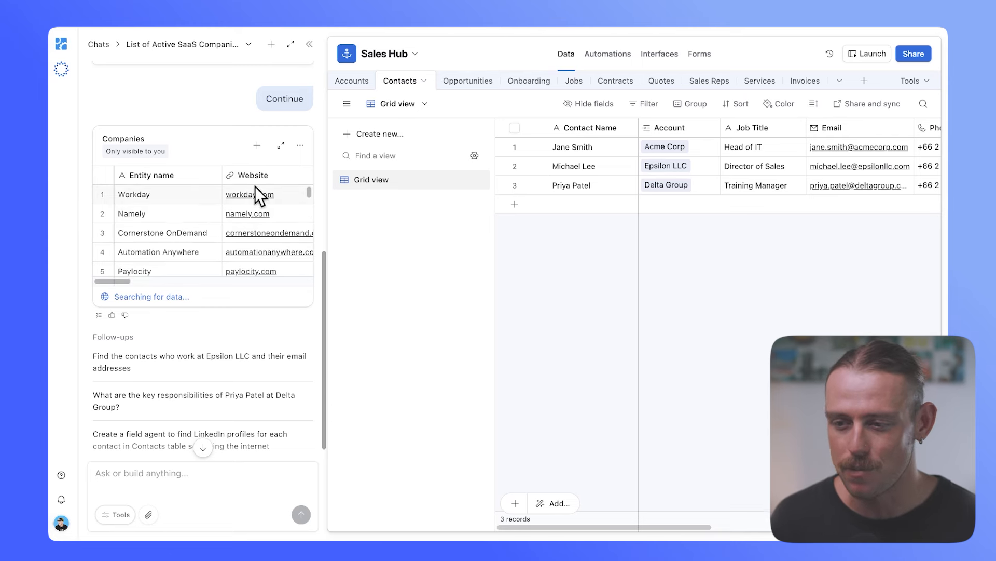
- Look through the generated Companies list and save it as a new table in the base
drag(310, 194, 303, 256)
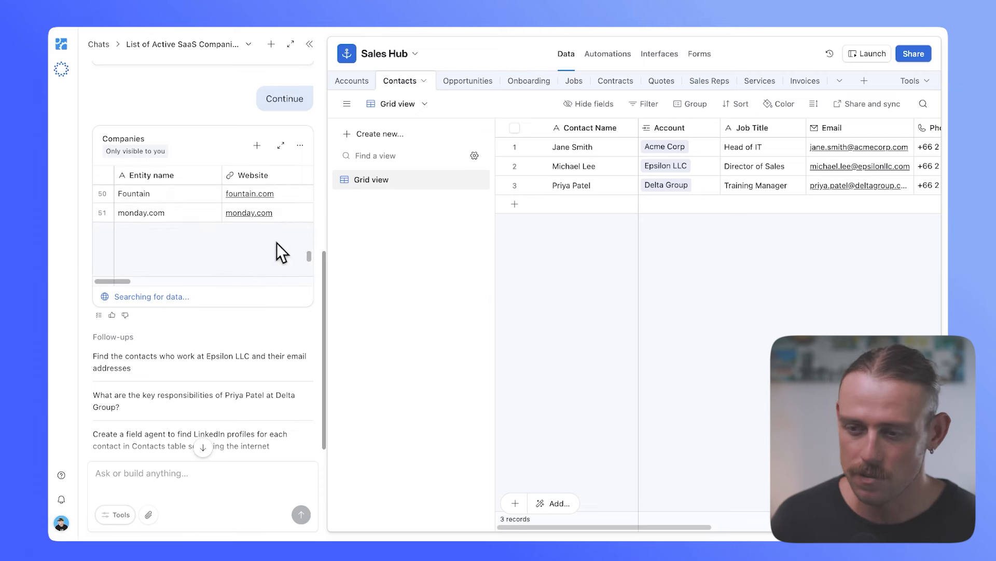
scroll(234, 261, up, 1)
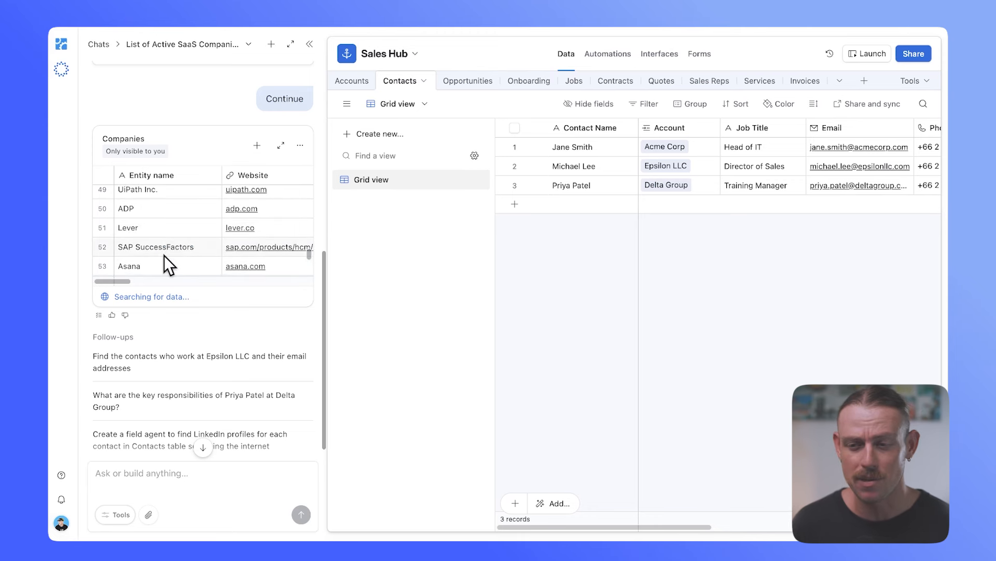
click(258, 146)
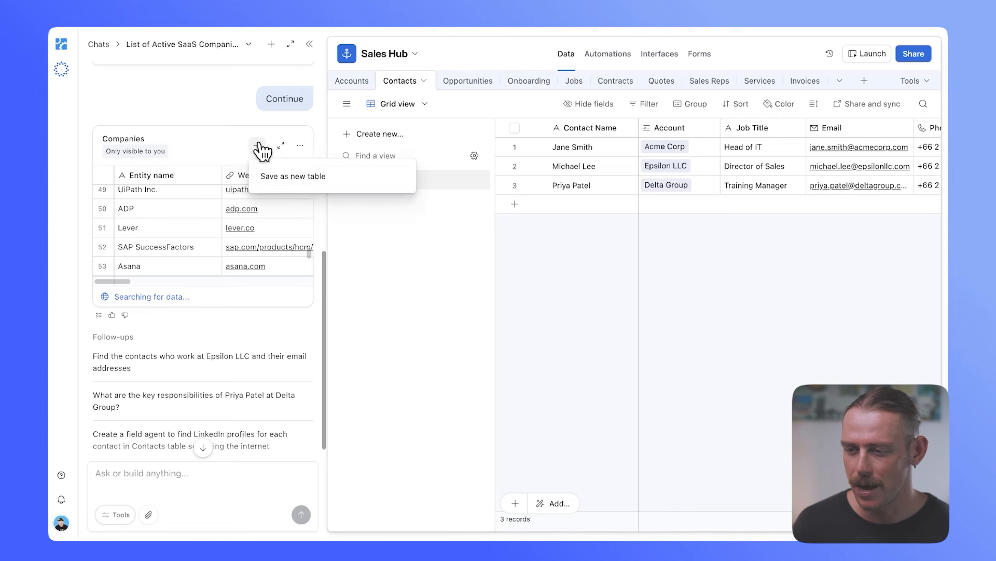
click(300, 178)
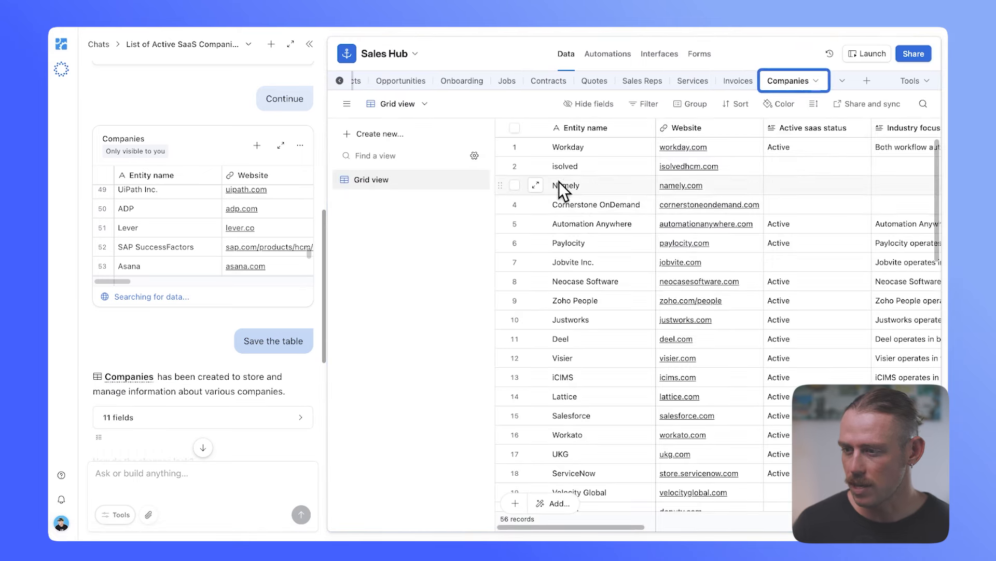
- Collapse the Omni chat and examine the Companies table's fields, from website to company description
click(310, 45)
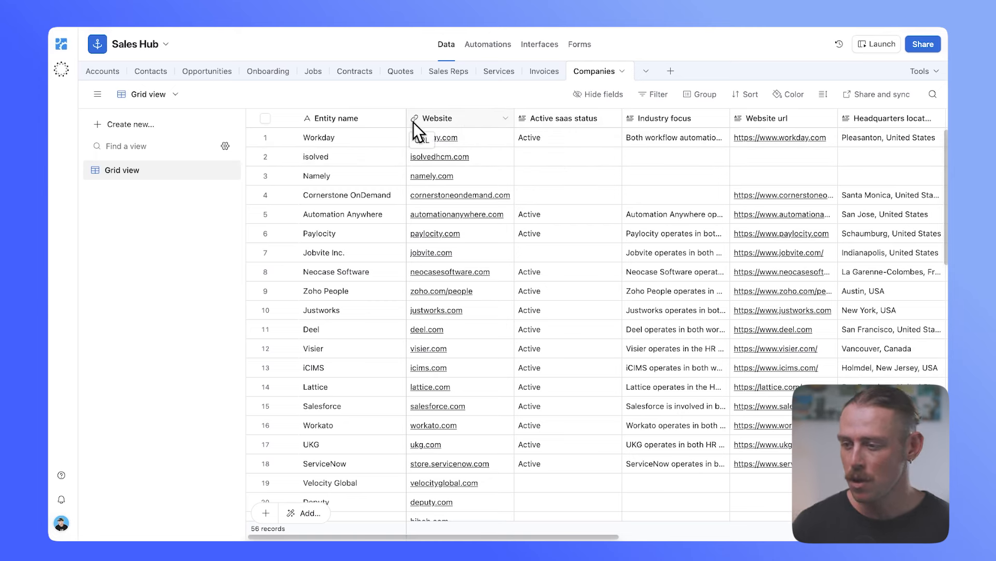
scroll(580, 217, right, 1)
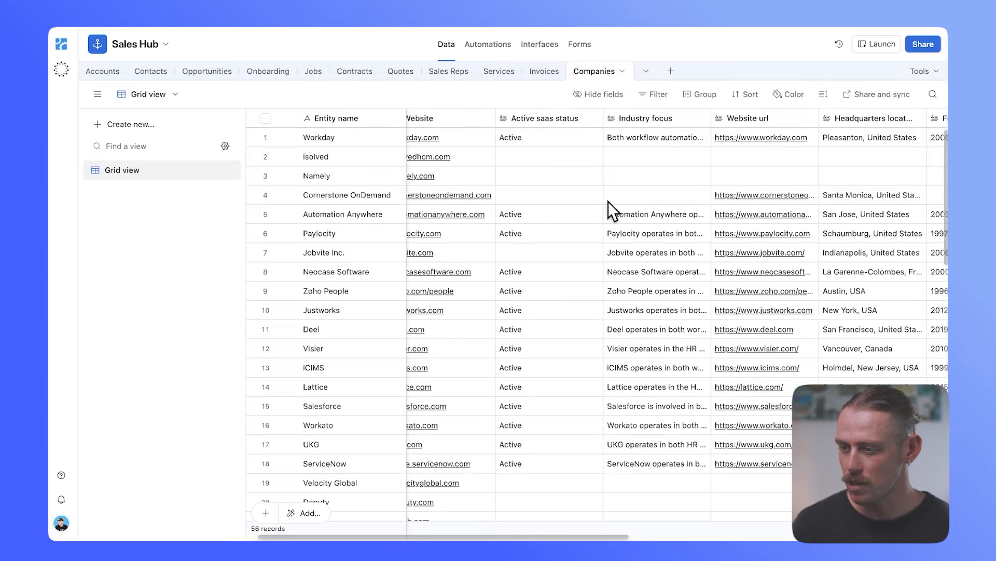
scroll(608, 201, right, 5)
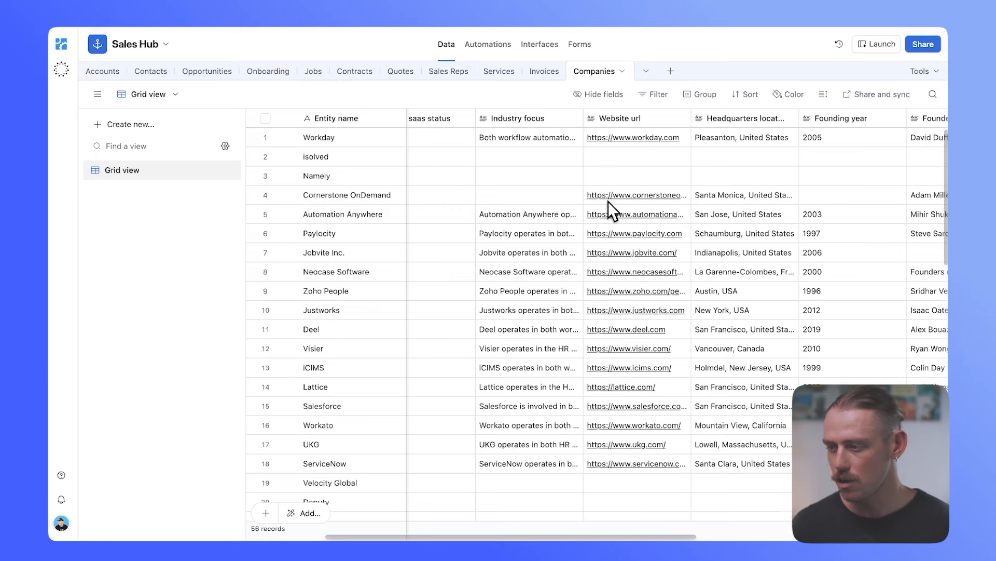
scroll(608, 202, right, 10)
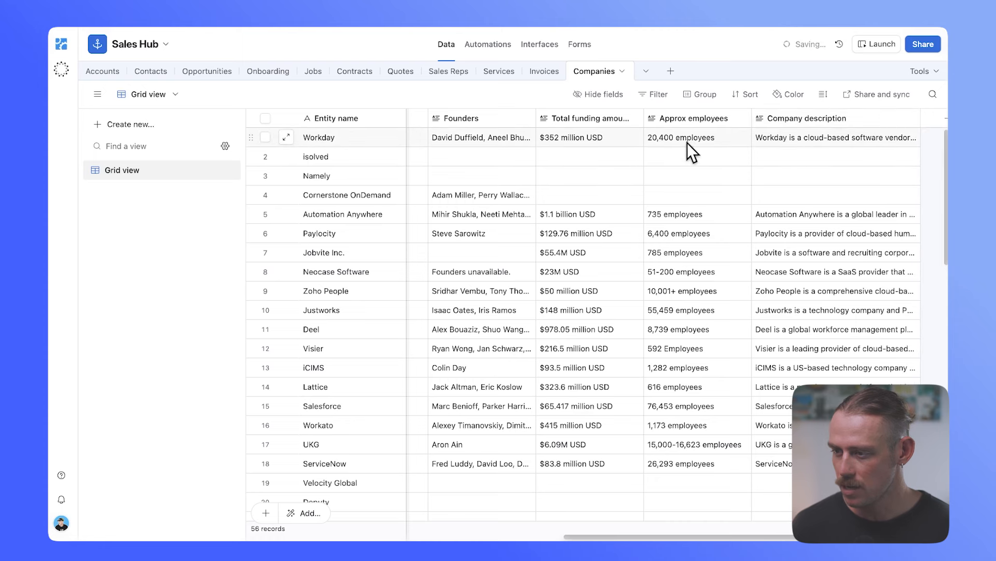
scroll(677, 229, left, 1)
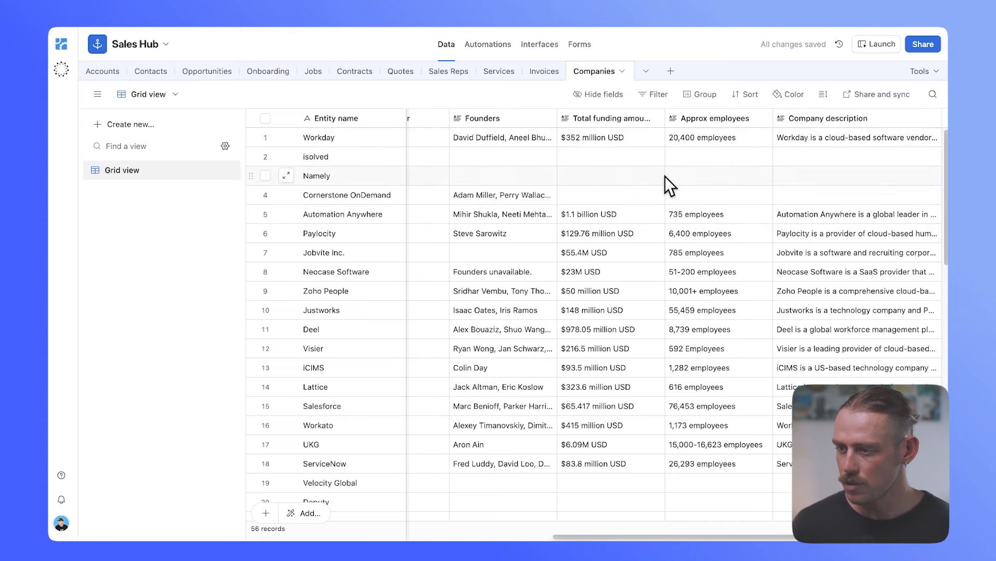
drag(663, 121, 838, 121)
scroll(668, 156, left, 6)
scroll(671, 223, left, 5)
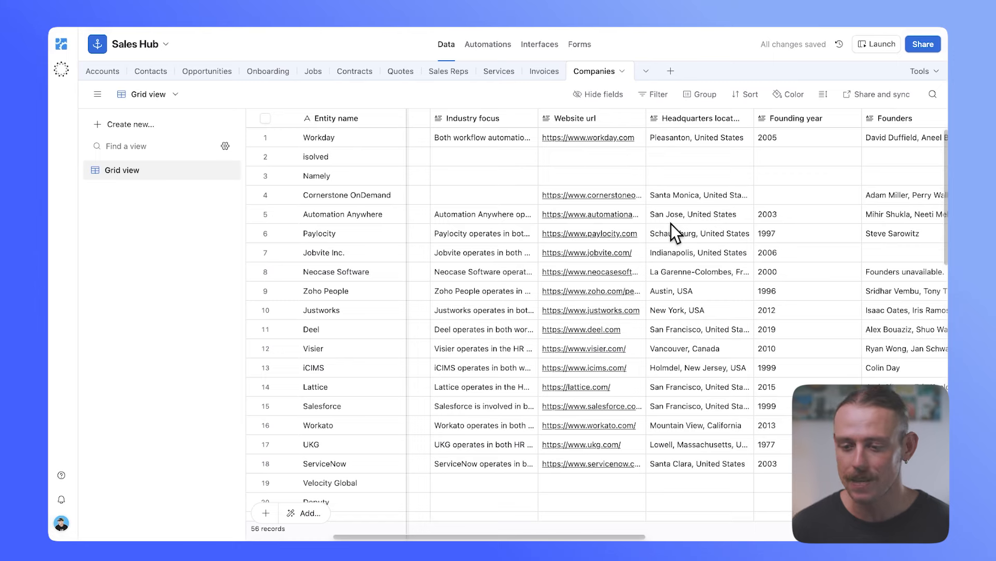
- Reopen the Omni chat and review the AI credits included in each plan on Airtable's pricing page
click(62, 70)
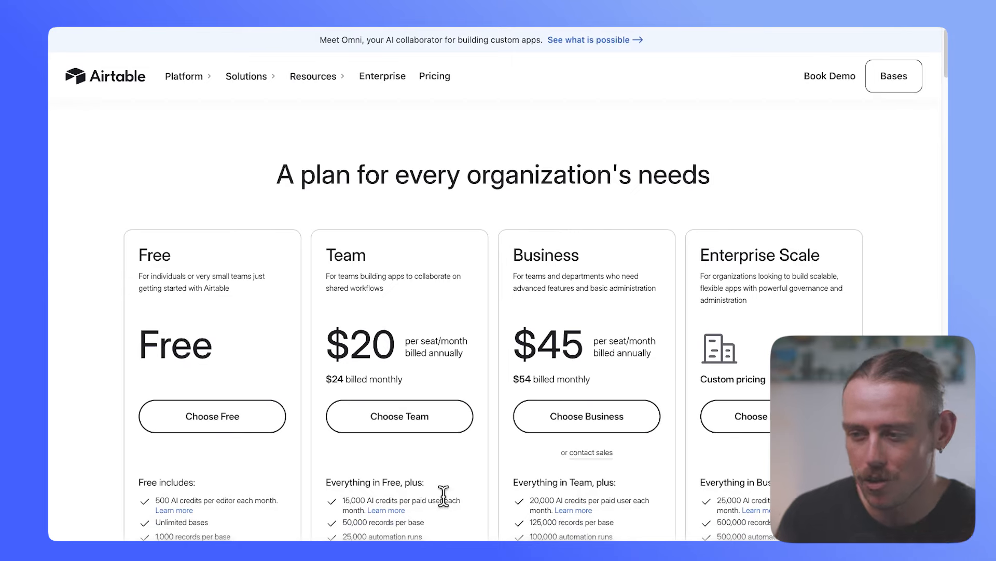
scroll(718, 340, down, 3)
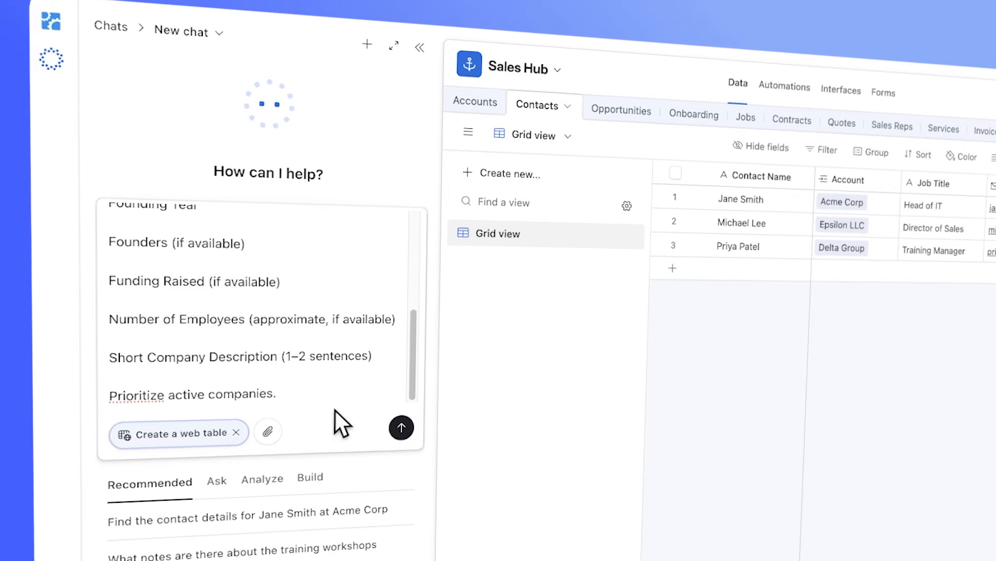
- Submit the HR tech company prompt for a web table and inspect the plan's fields and estimated cost
click(401, 427)
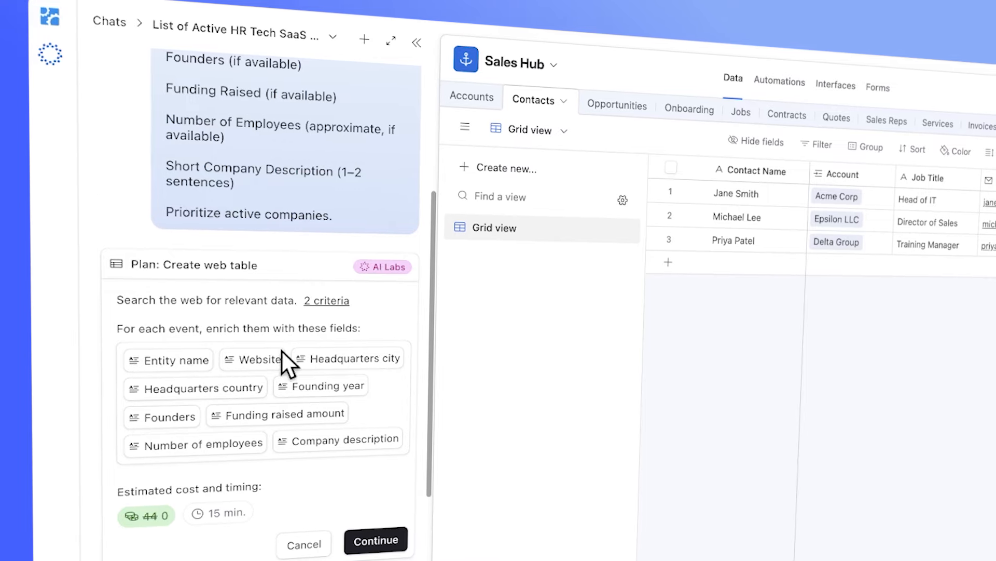
scroll(301, 394, down, 5)
mouse_move(159, 367)
drag(160, 367, 145, 367)
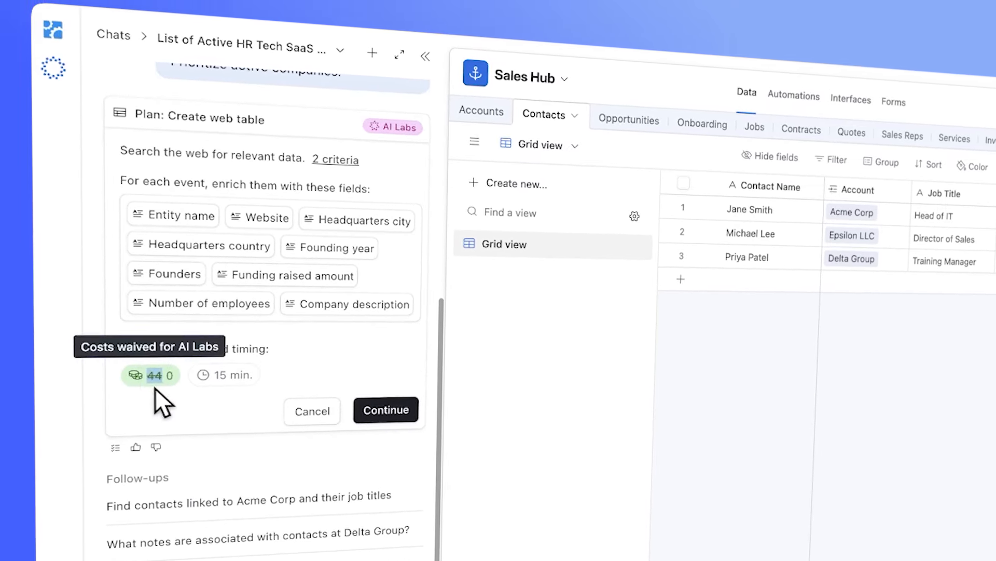
click(170, 375)
double_click(173, 384)
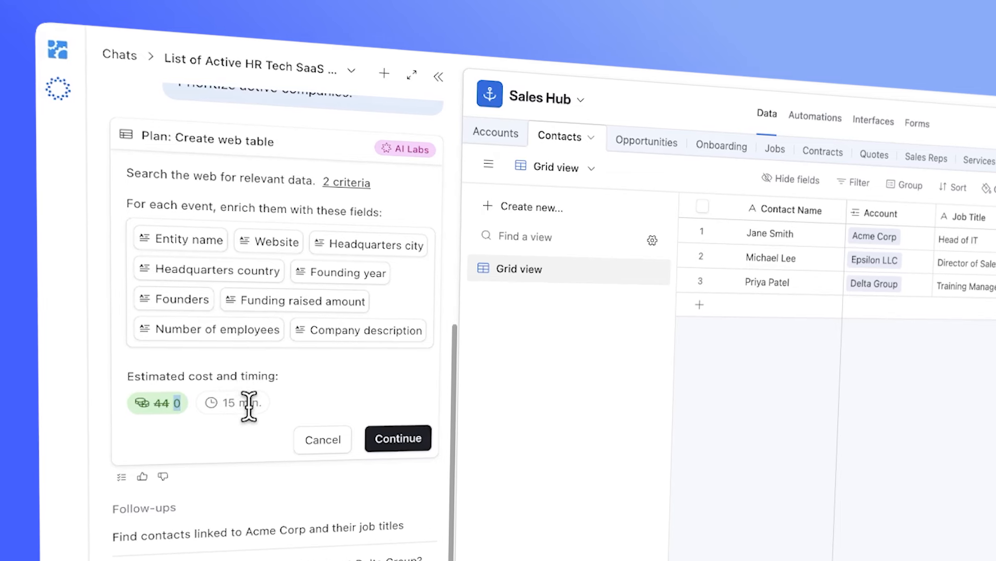
scroll(200, 345, up, 3)
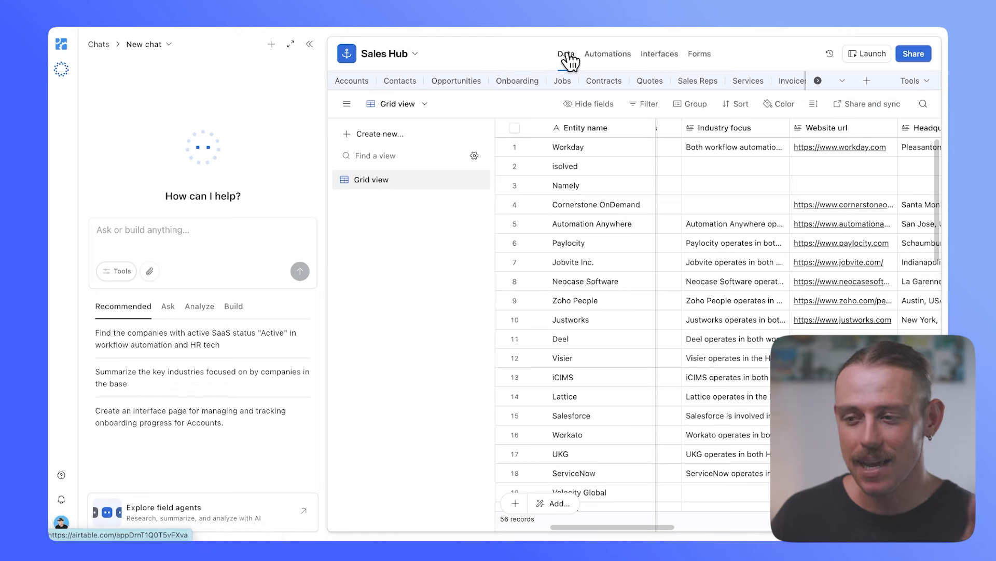
mouse_move(433, 192)
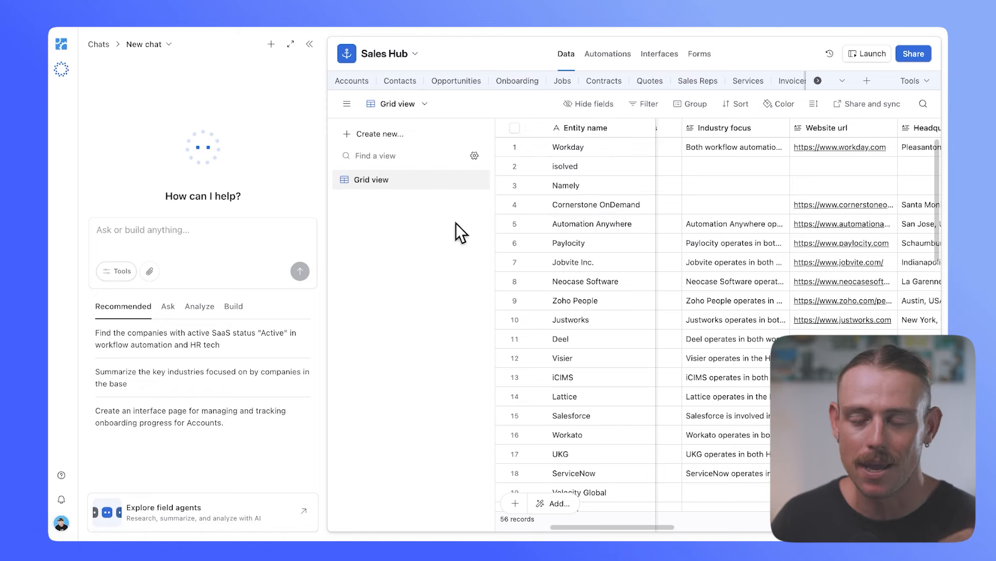
click(664, 56)
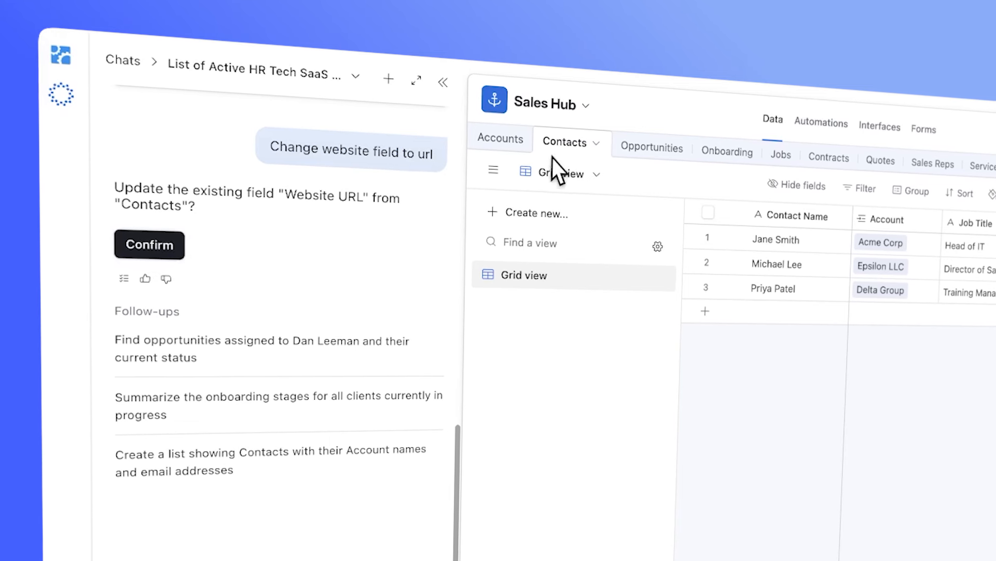
- Collapse the Omni chat and start a new Omni-built table with web data in the Sales Hub base
click(442, 81)
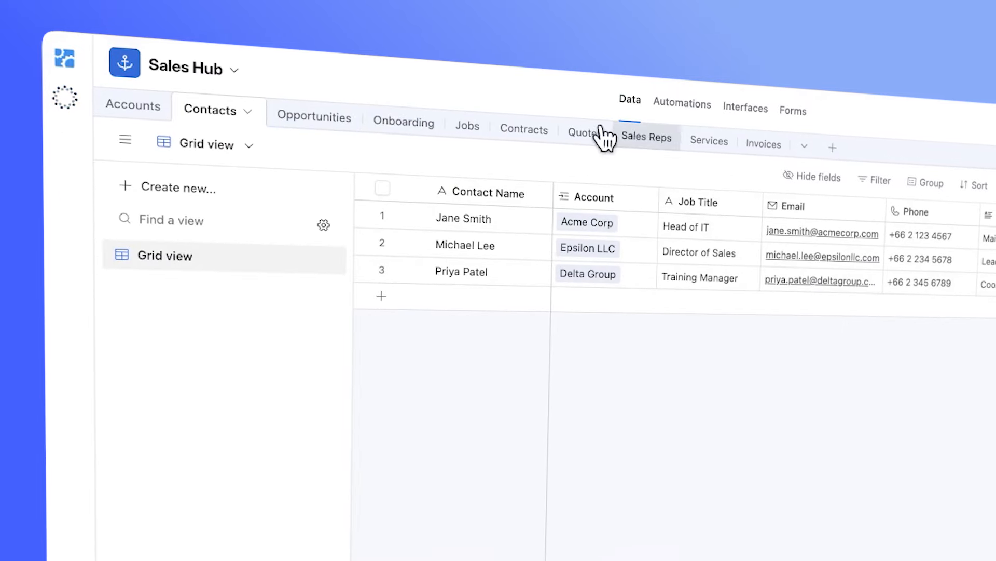
click(832, 147)
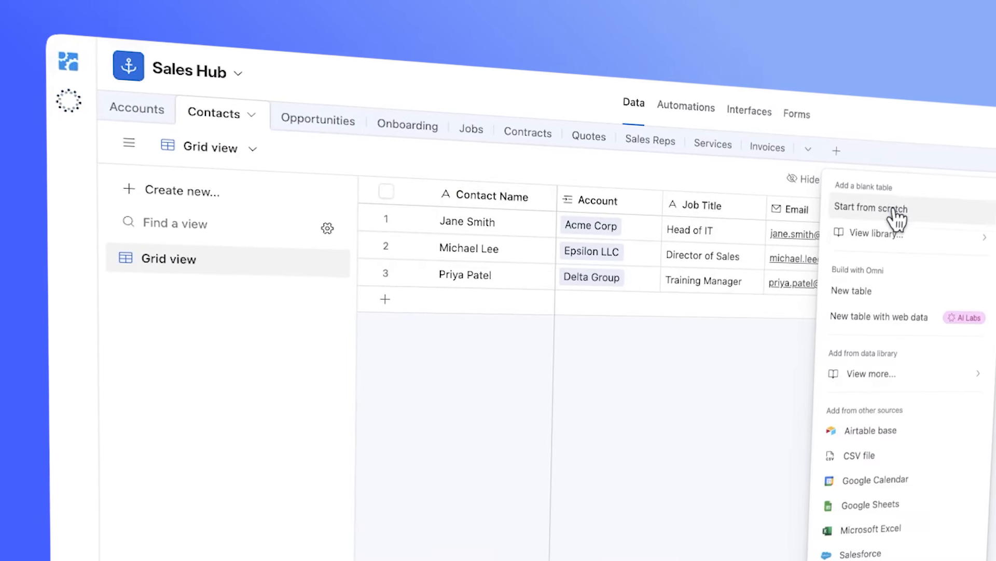
click(901, 317)
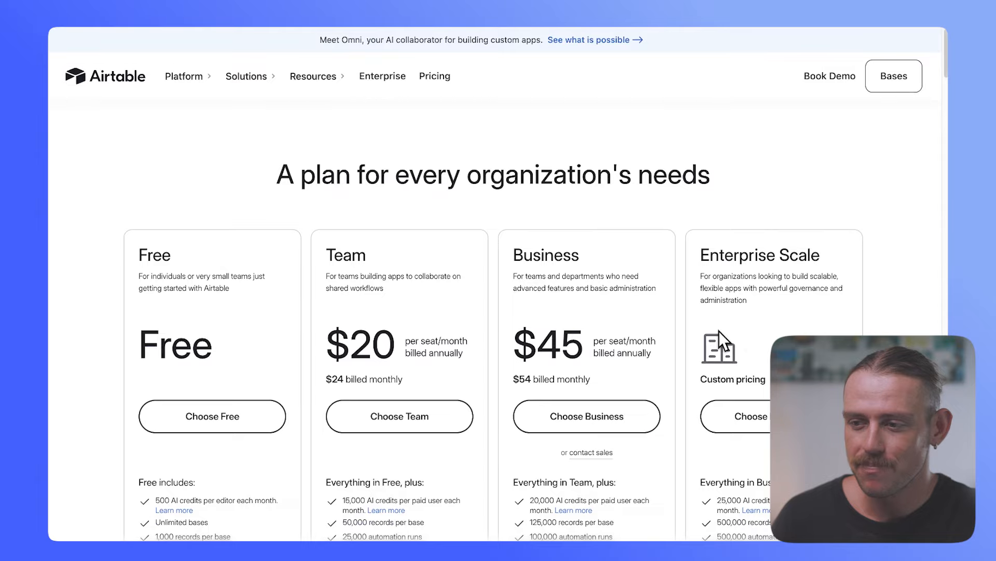
- Compare the prices, AI credits and included features of the Free, Team, Business and Enterprise Scale plans on Airtable's pricing page
scroll(718, 331, down, 3)
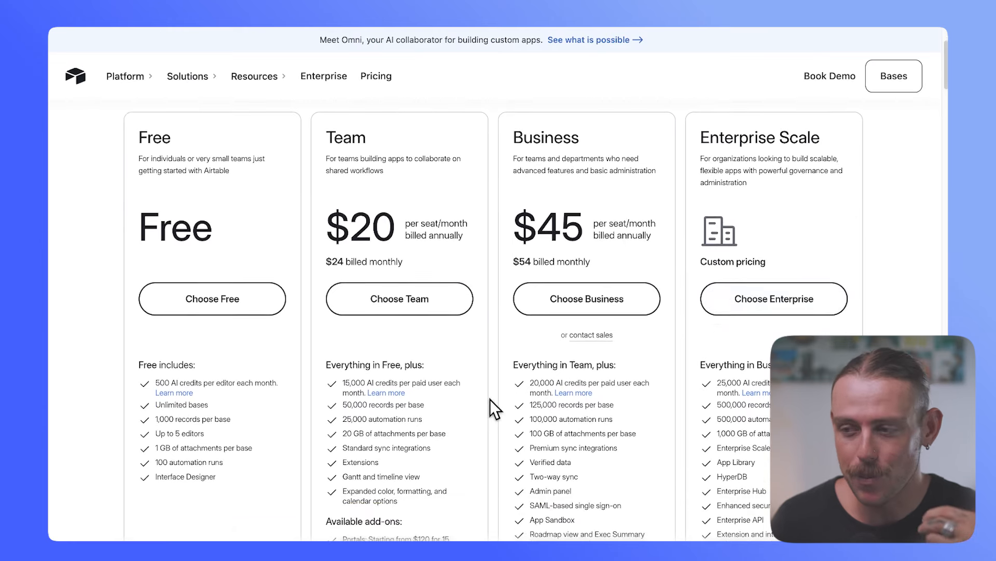